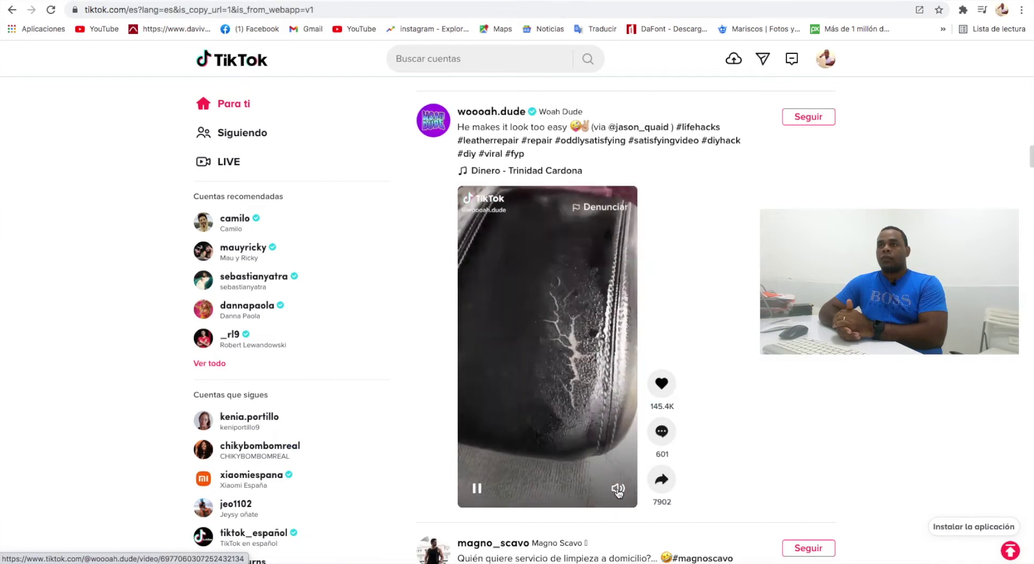
- Copy the link of the woooah.dude leather repair video and submit it to the TikTok MP3 downloader on ssstik.io
mouse_move(662, 481)
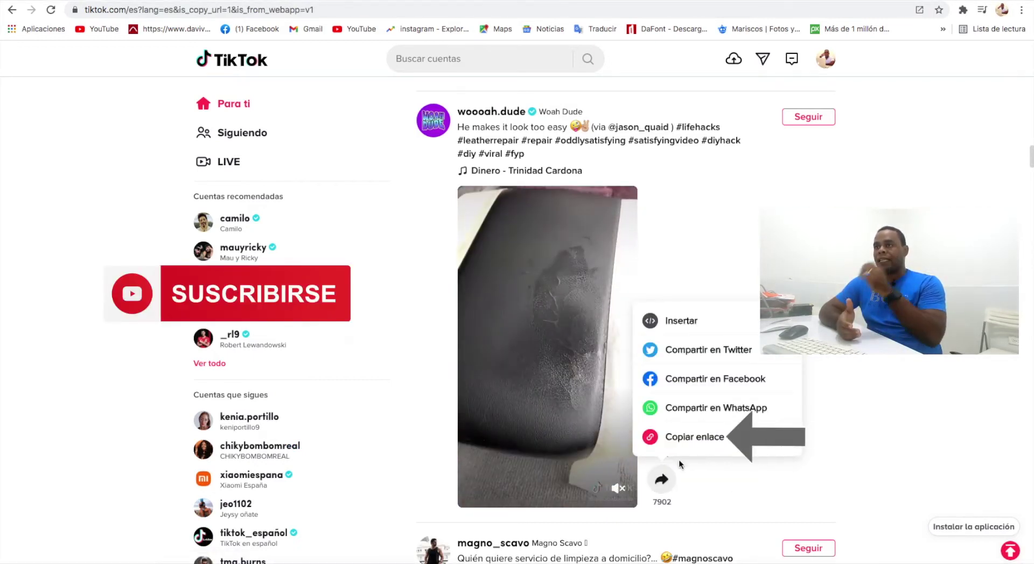
left_click(686, 438)
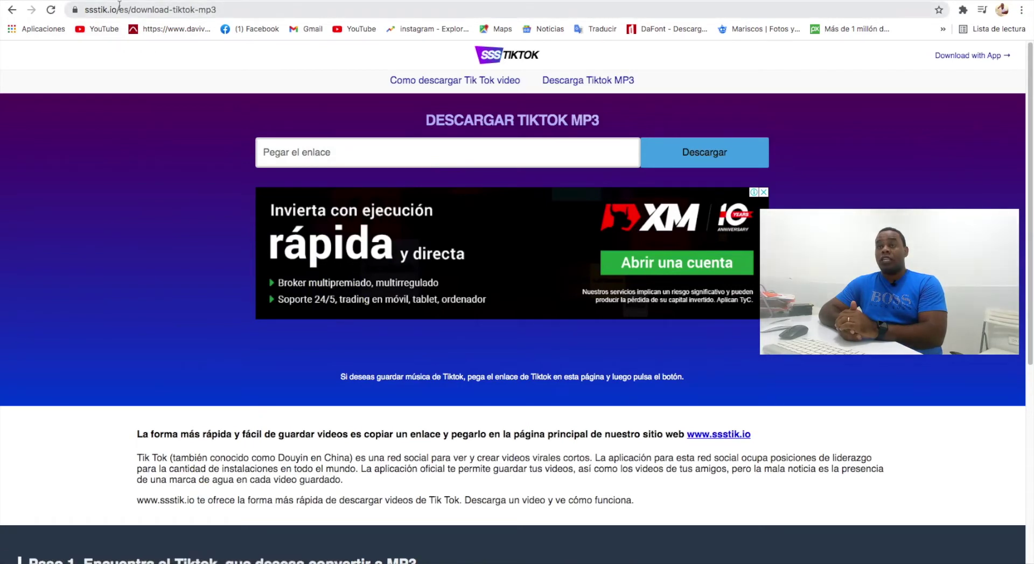
left_click_drag(117, 9, 83, 10)
left_click(336, 141)
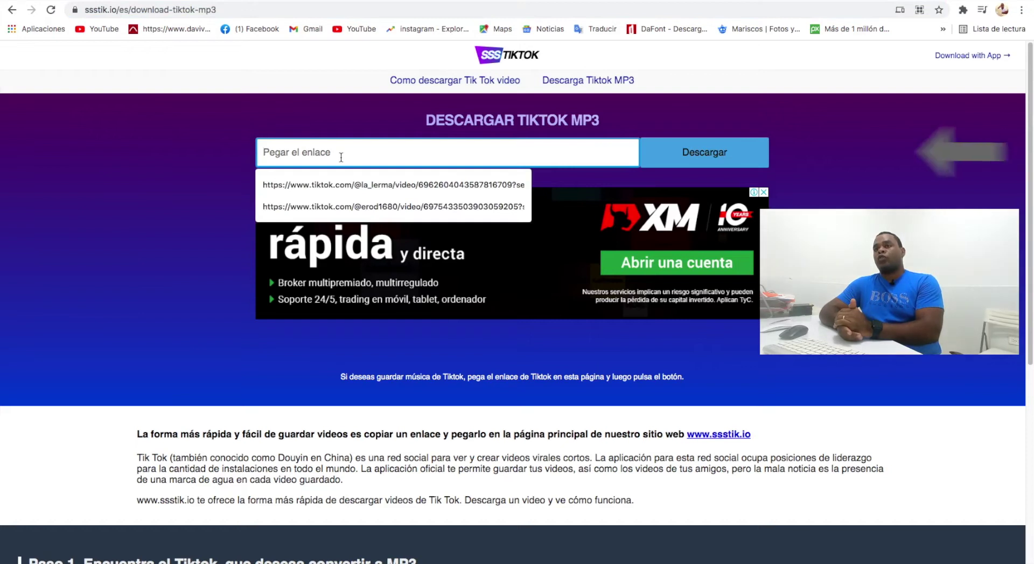
key("super+v")
left_click(714, 152)
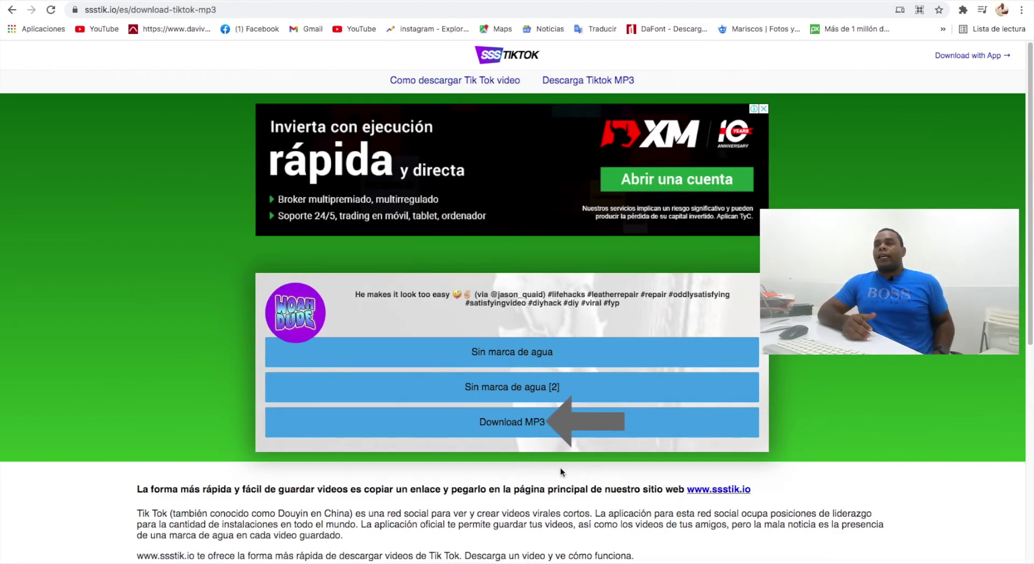
- Open the video's MP3 audio and save it to the Escritorio folder as "audio tiktok" in Video MPEG-4 format
left_click(517, 423)
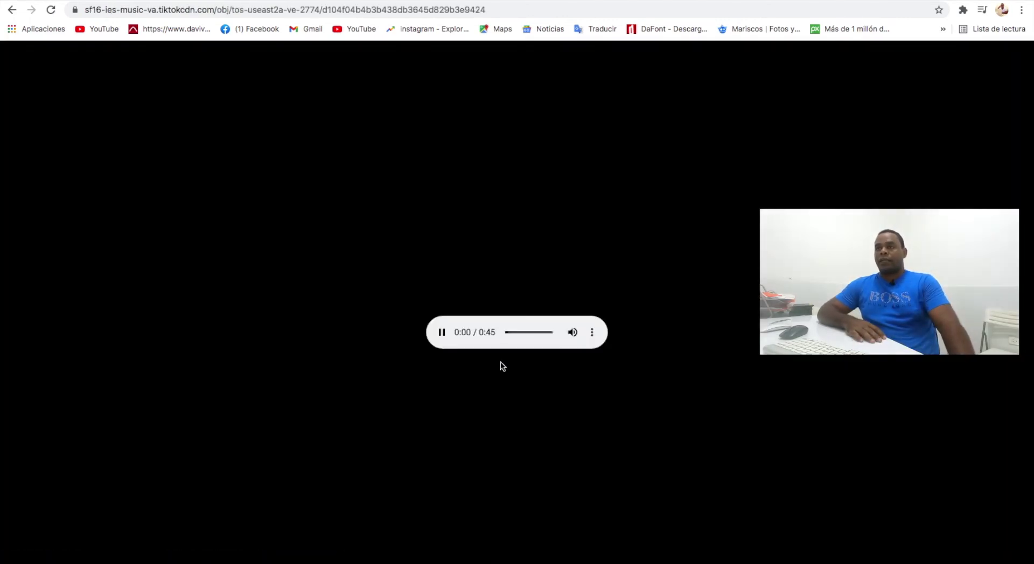
right_click(509, 277)
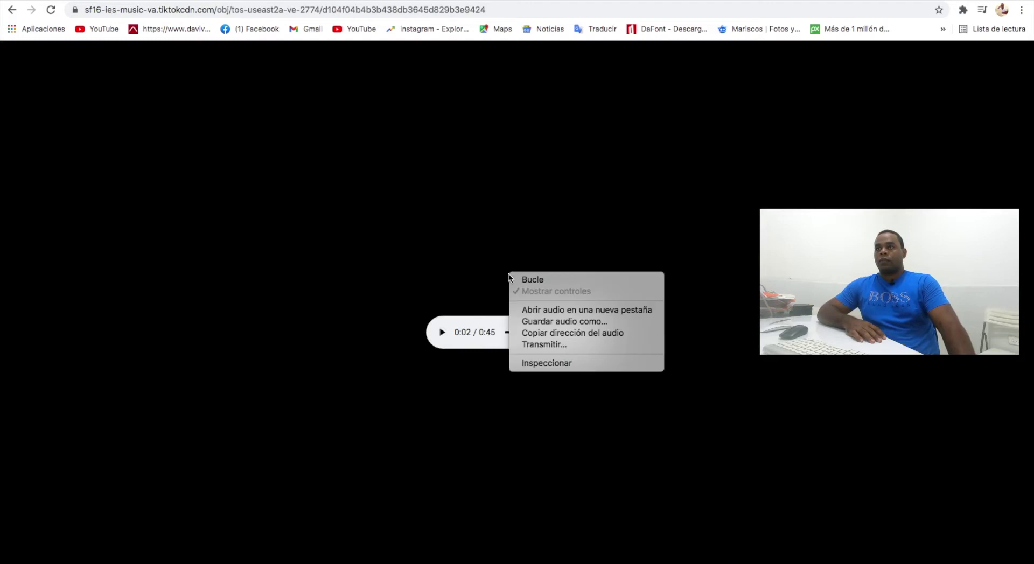
left_click(539, 321)
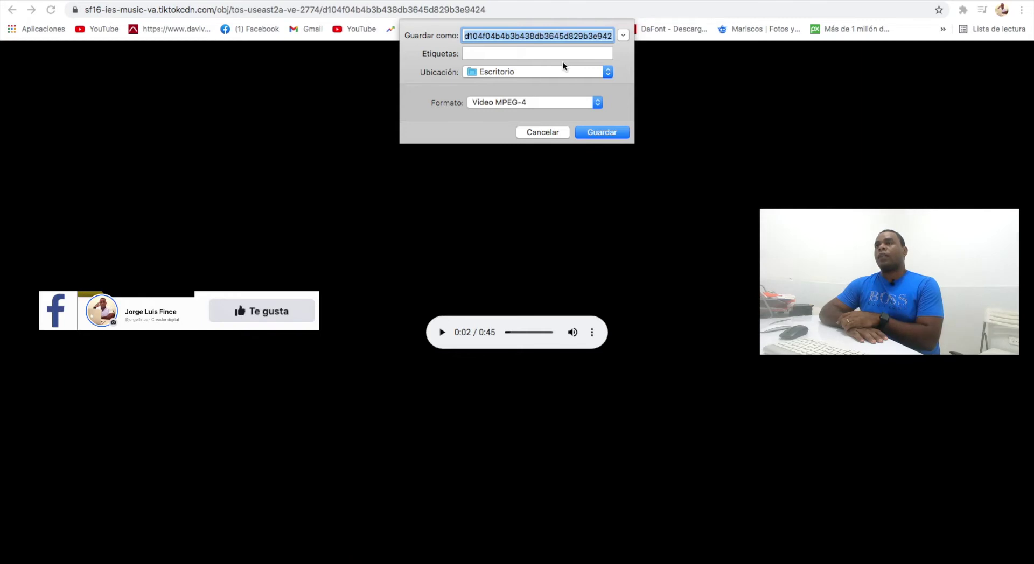
type("audio tiktok")
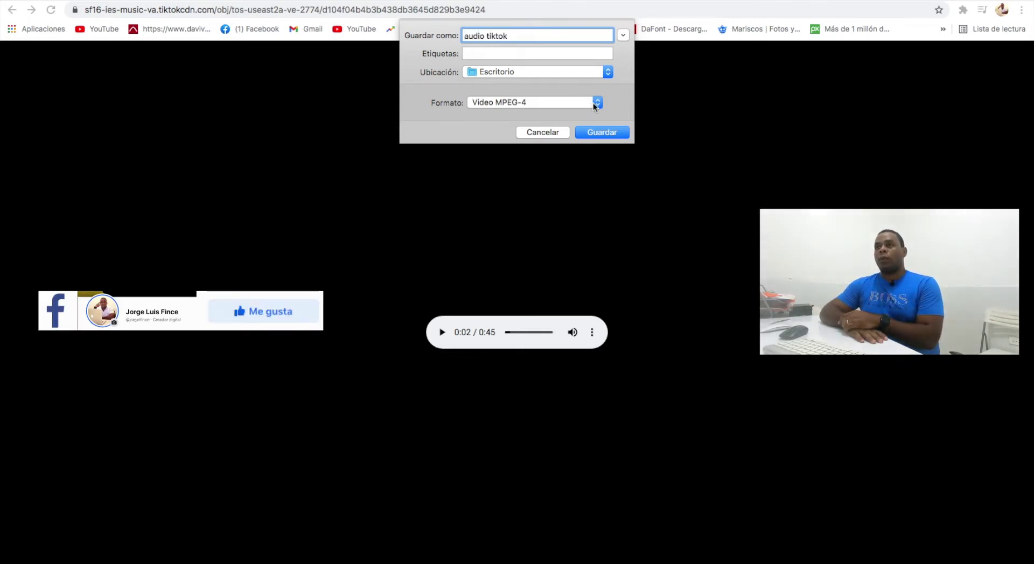
left_click(595, 102)
left_click(593, 102)
left_click(599, 131)
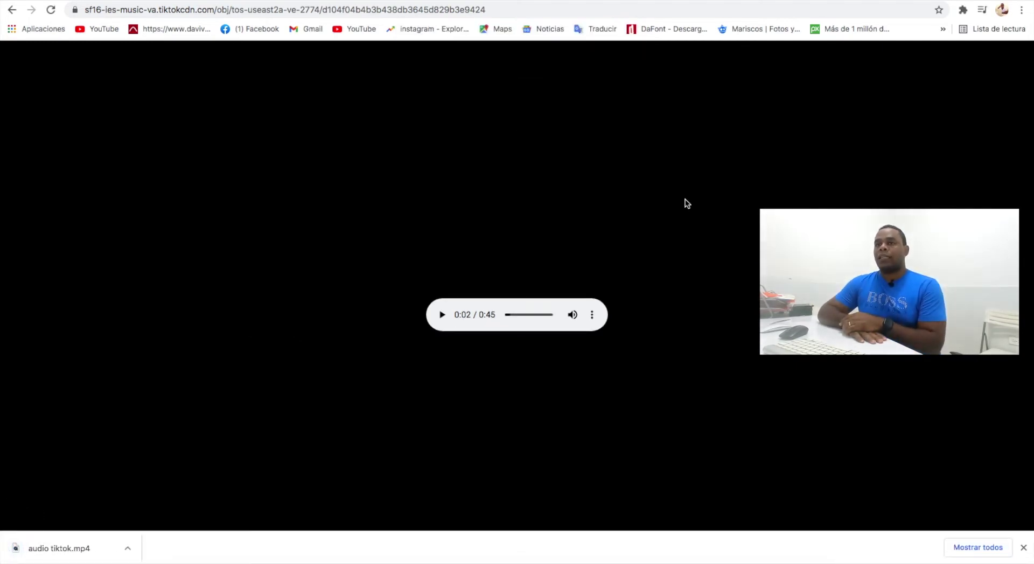
- Switch to Canva and add TikTok 01.mp4 from the Escritorio folder to the design, registering with Google for the upload
left_click(716, 1)
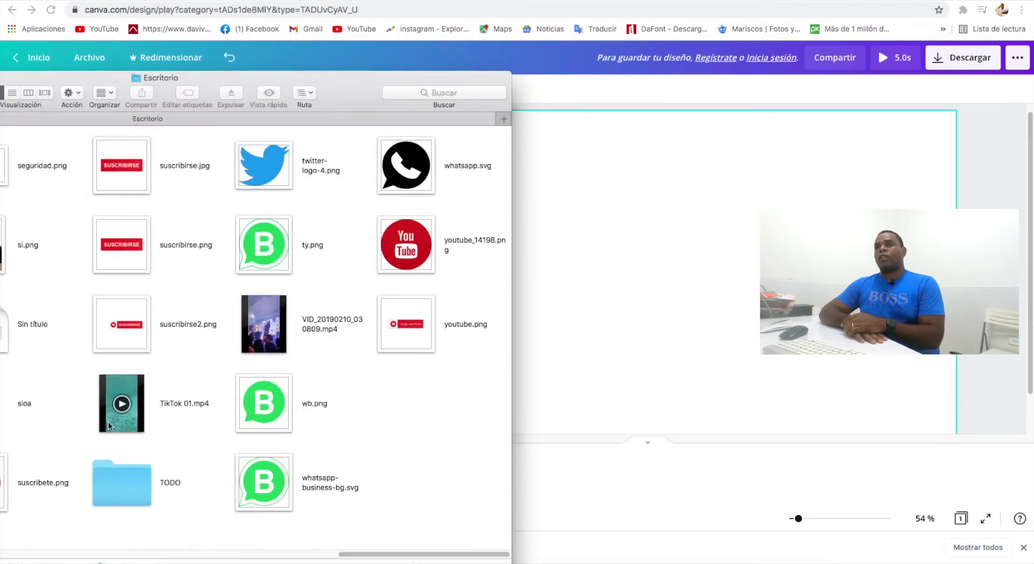
left_click_drag(108, 421, 594, 287)
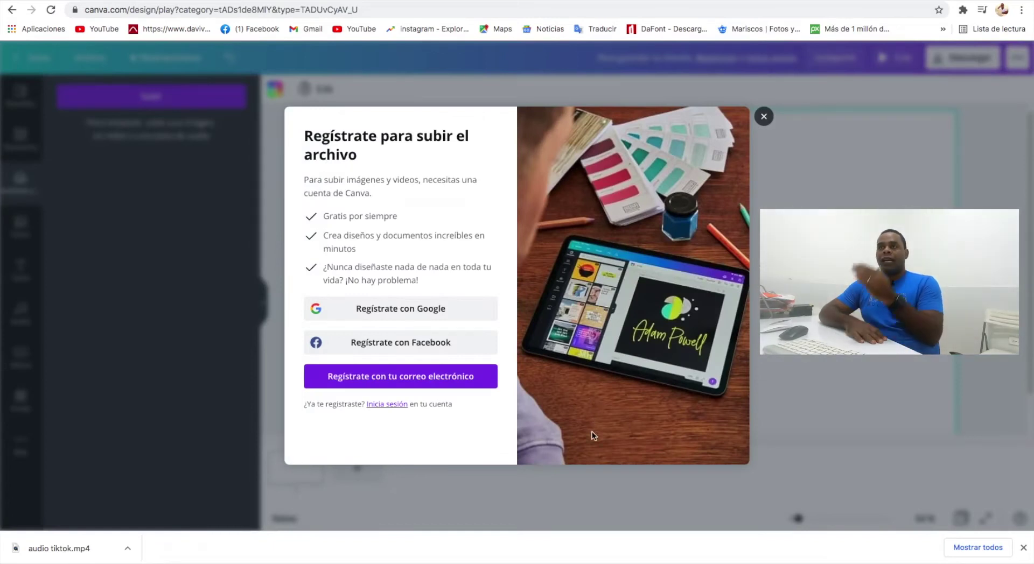
left_click(425, 309)
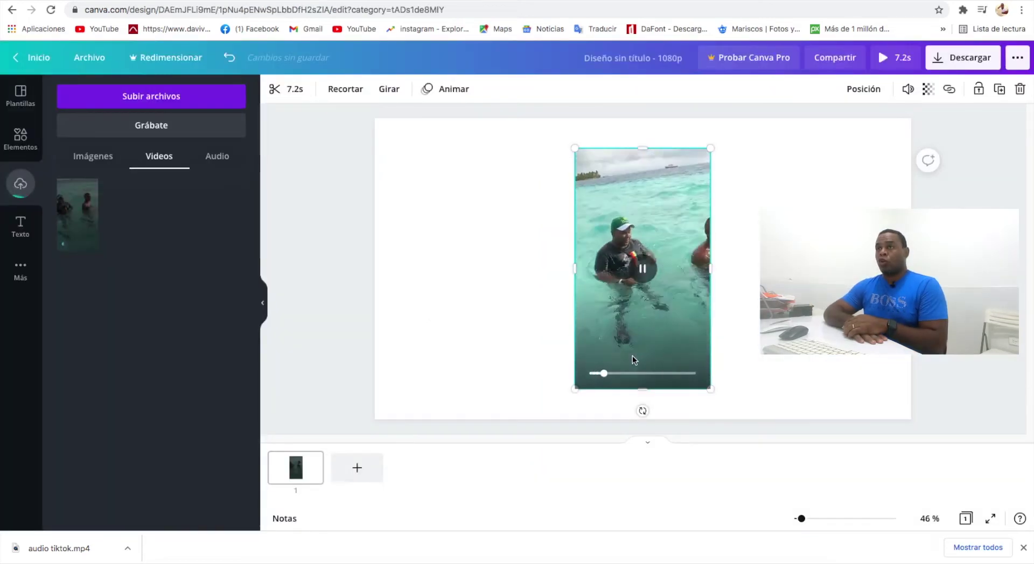
- Enlarge the video to the full page height and view its trim timeline, keeping the whole clip
left_click_drag(711, 148, 728, 118)
left_click_drag(575, 389, 558, 419)
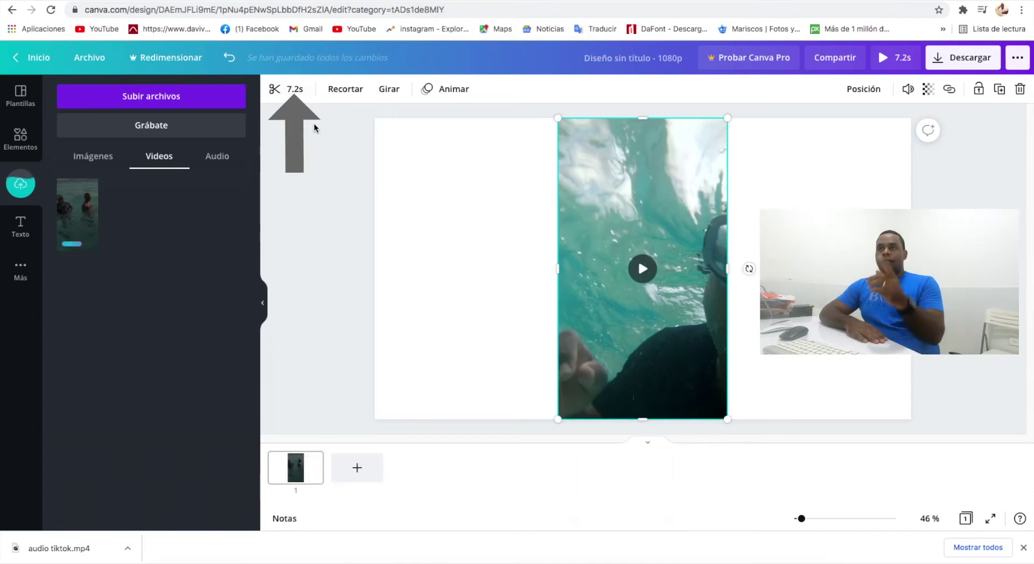
left_click(298, 91)
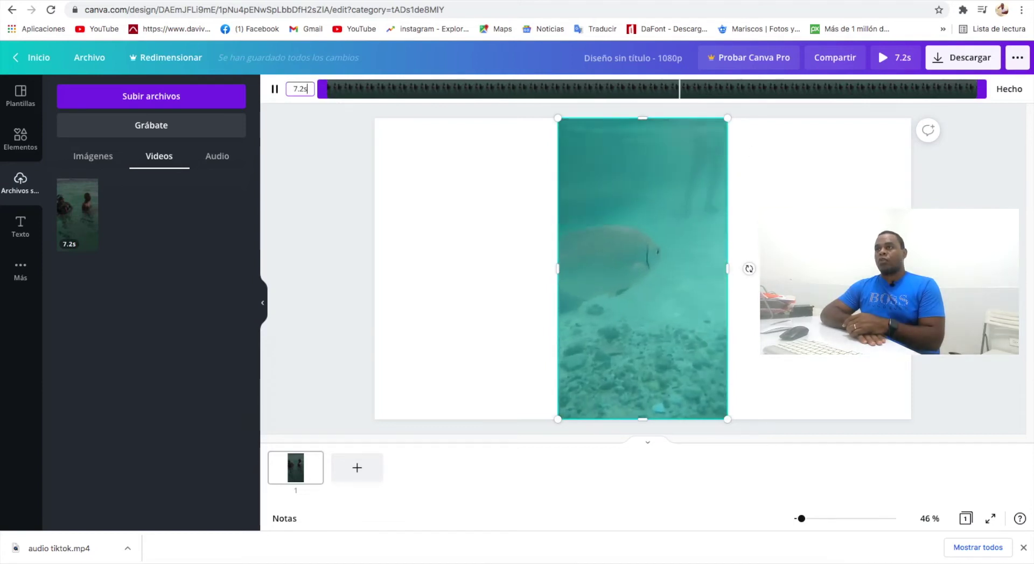
left_click(1010, 89)
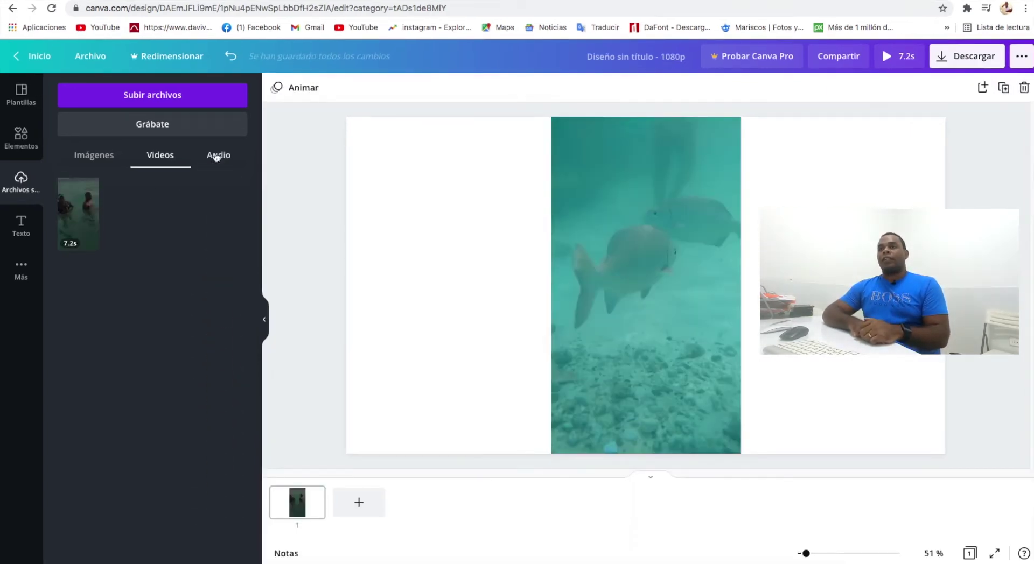
- Upload the audio tiktok2 file from the Escritorio folder to the design's audio uploads
left_click(216, 156)
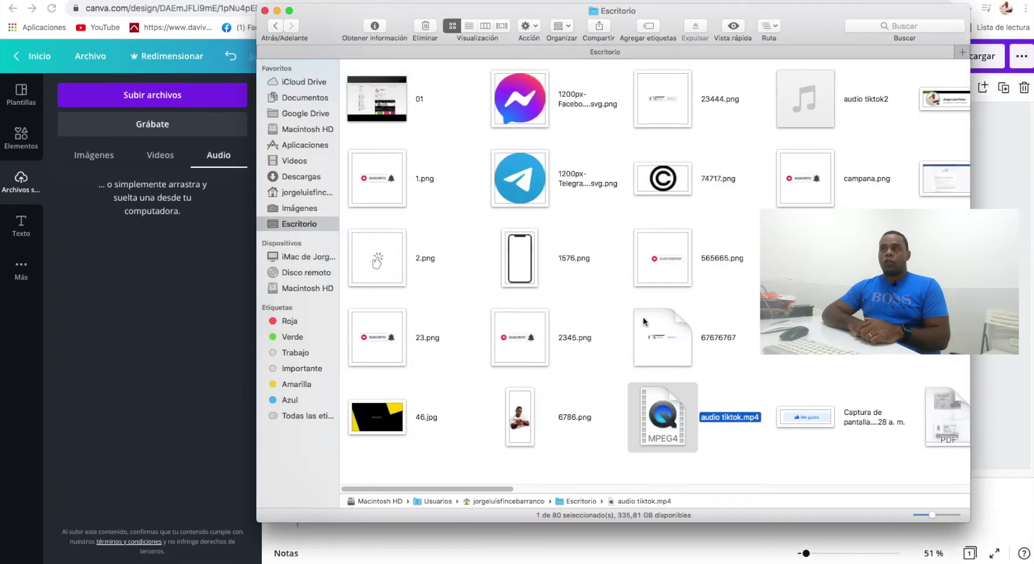
left_click_drag(816, 123, 168, 260)
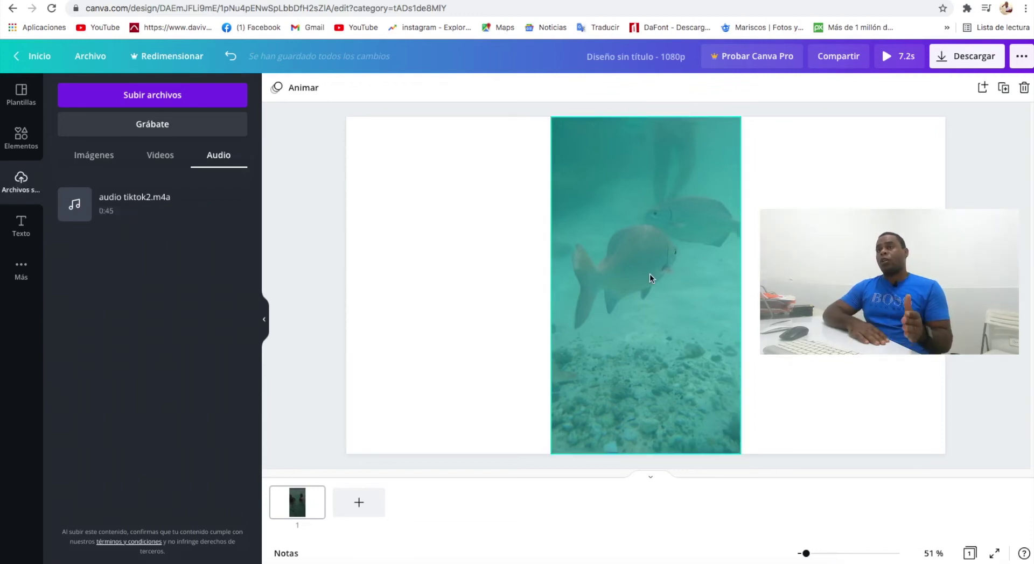
left_click(158, 156)
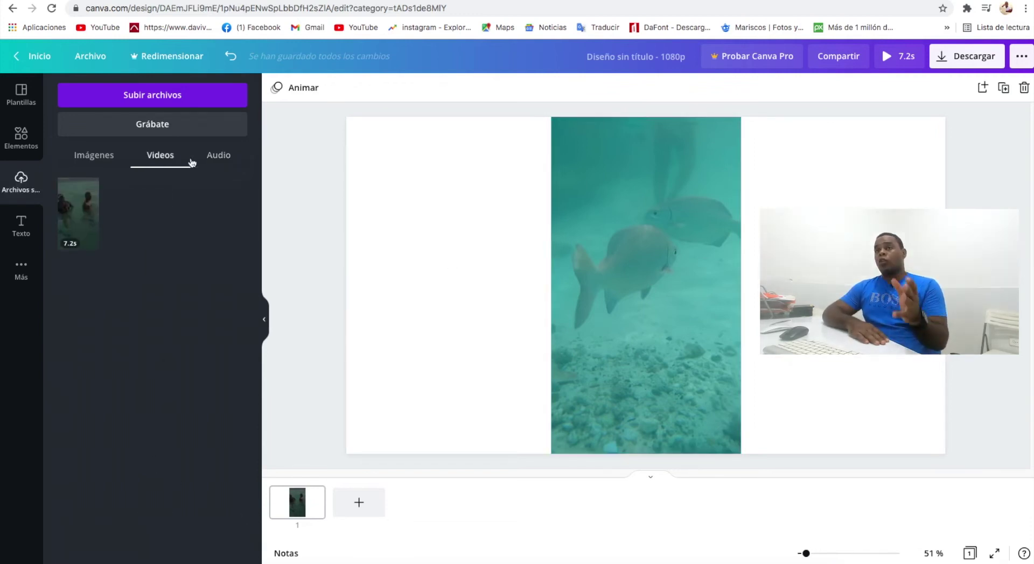
left_click(211, 158)
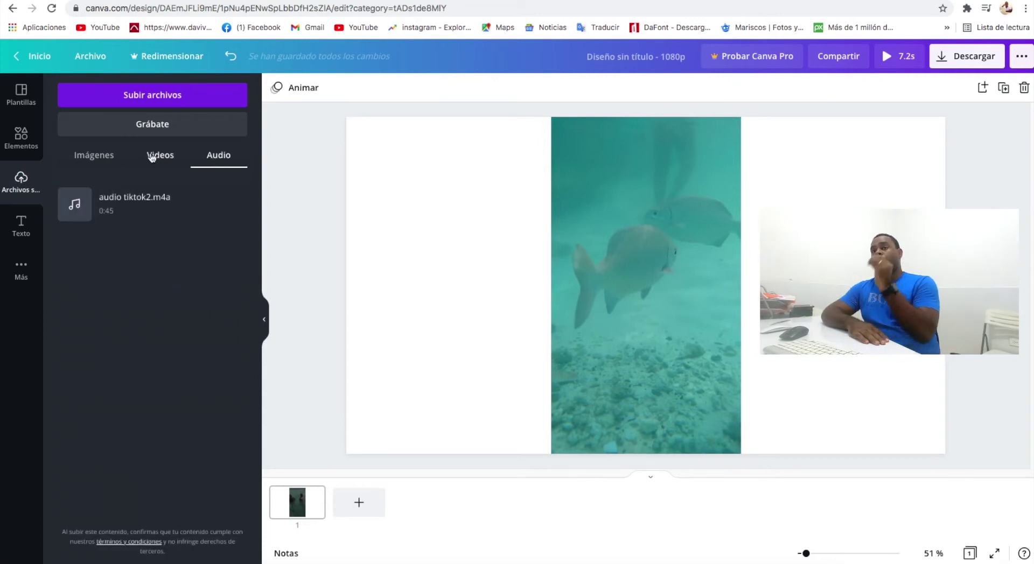
- Look at the uploaded video and open the option for recording yourself
left_click(152, 157)
left_click(78, 232)
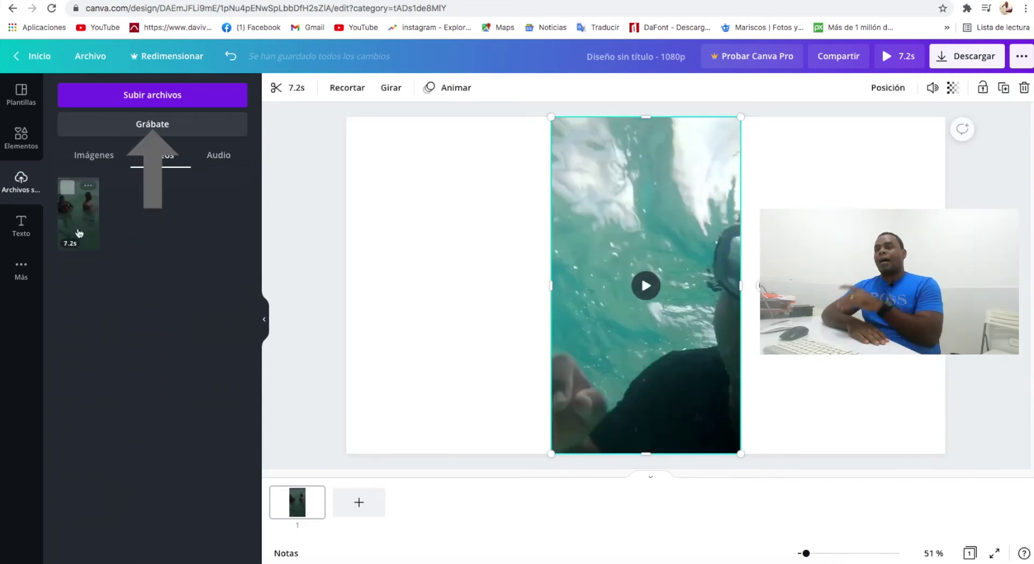
left_click(154, 127)
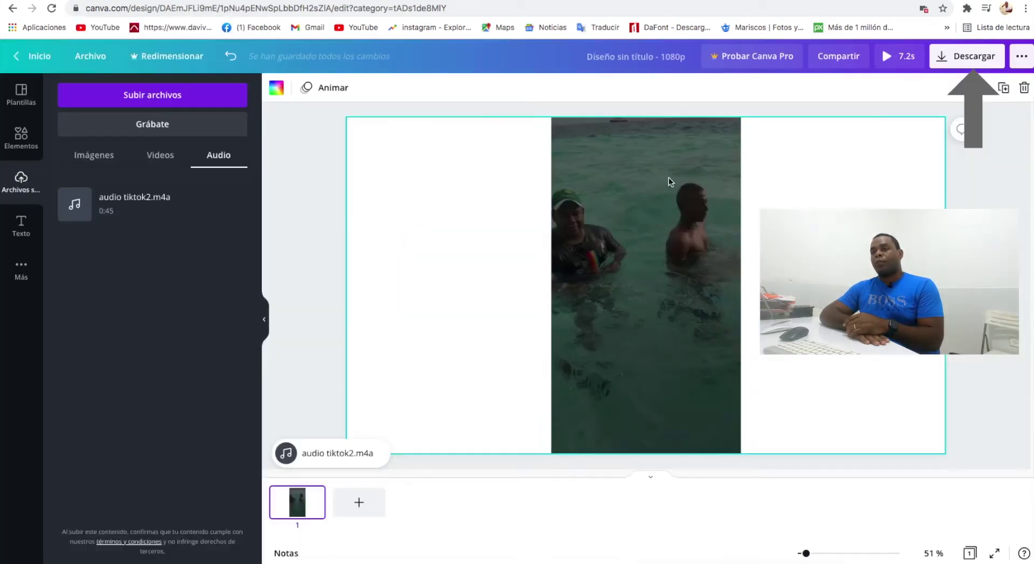
- Download the design as an MP4 video and dismiss the sharing offer
left_click(953, 61)
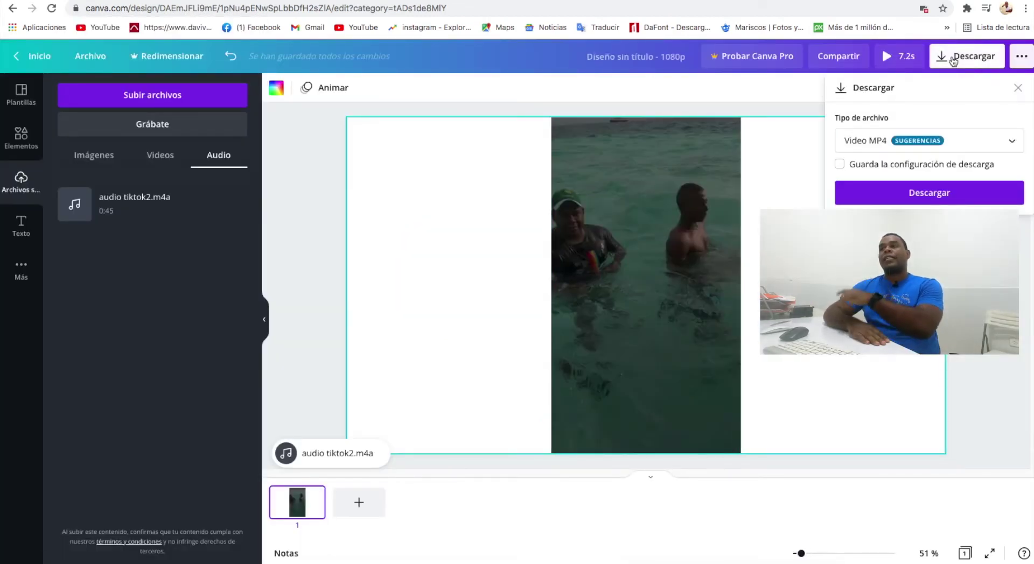
left_click(915, 196)
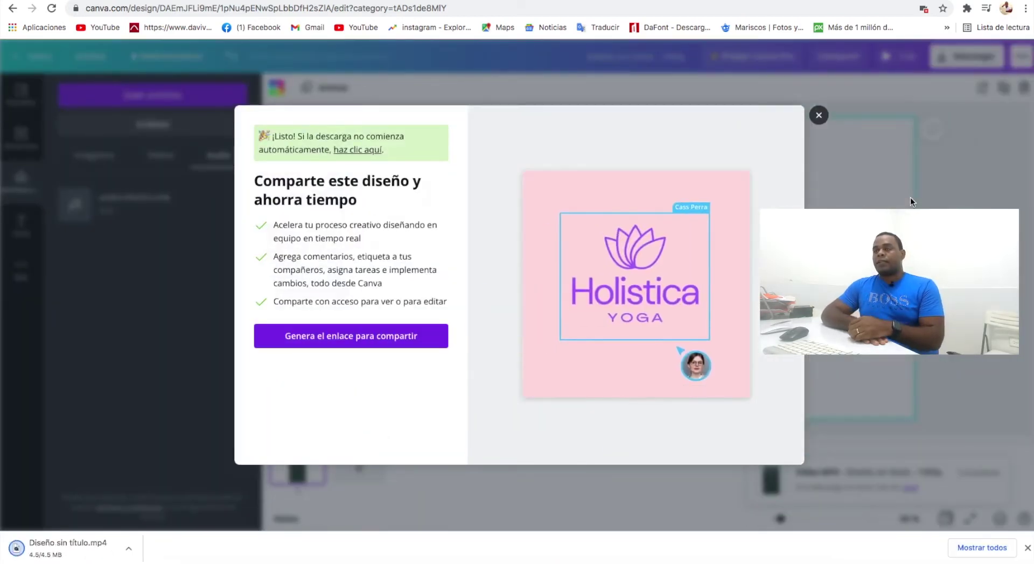
left_click(818, 116)
- Play the downloaded Diseño sin título.mp4, leave full screen, and shrink and reposition the player window
left_click(69, 549)
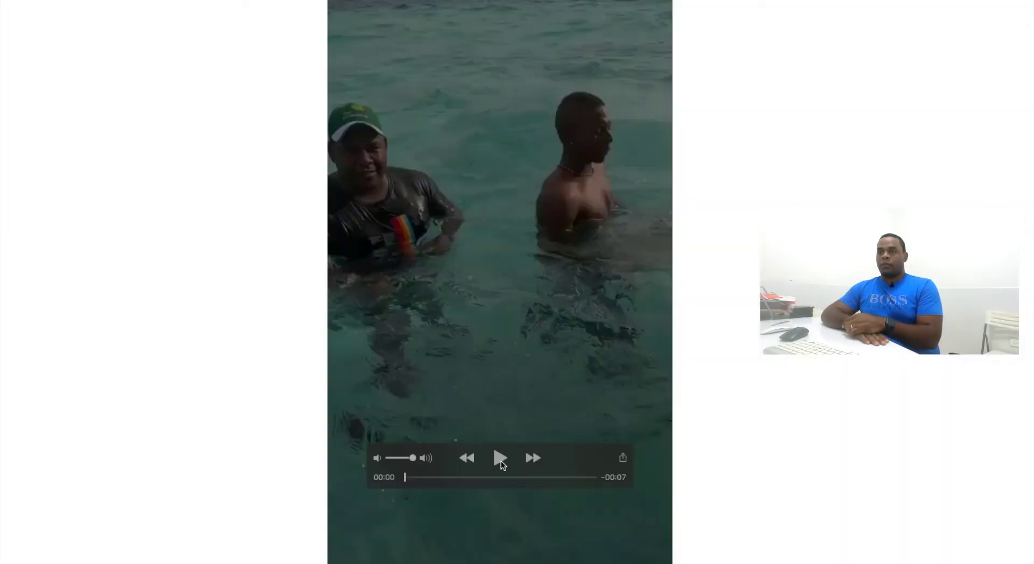
left_click(500, 461)
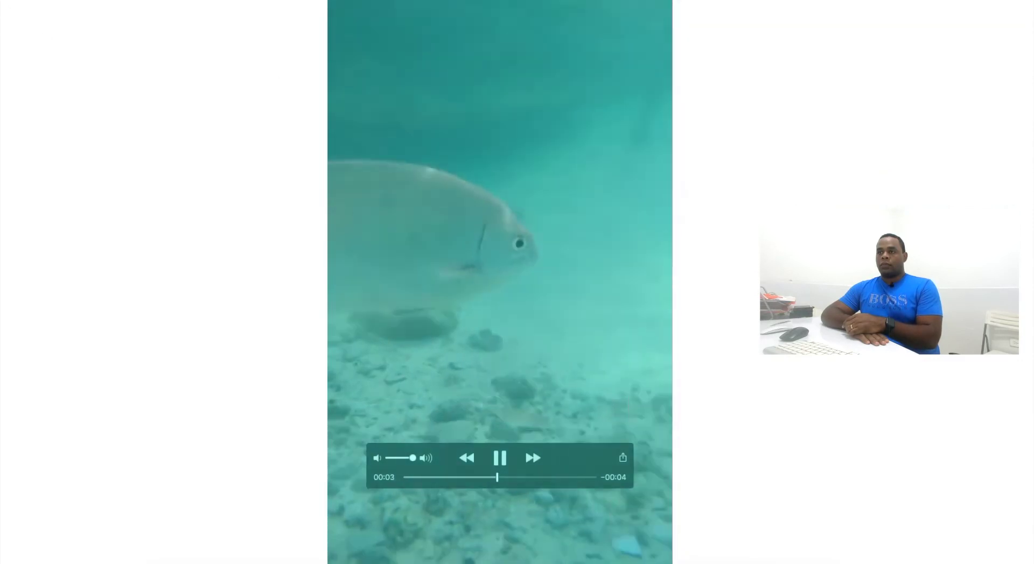
key("Escape")
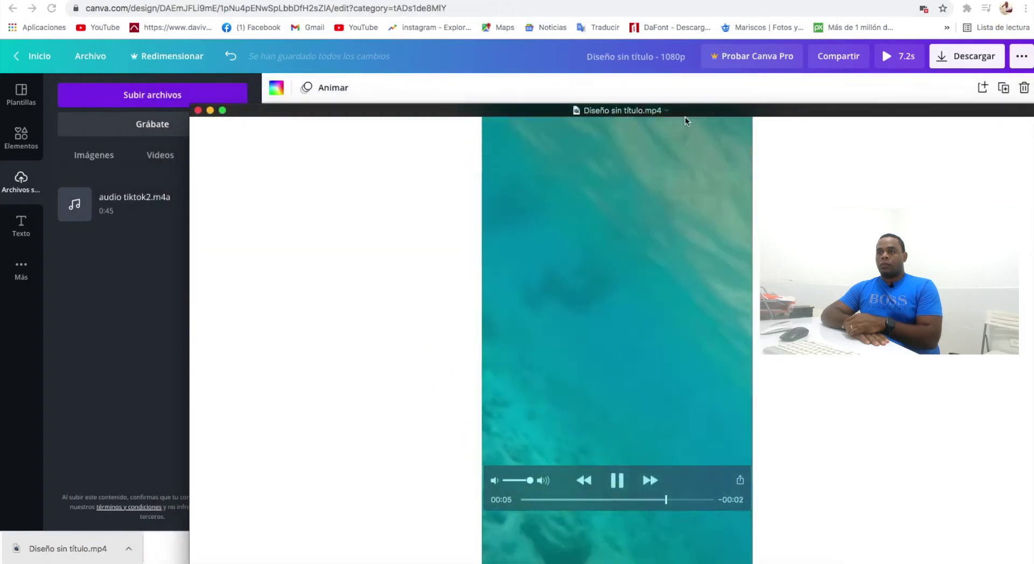
left_click_drag(729, 116, 684, 64)
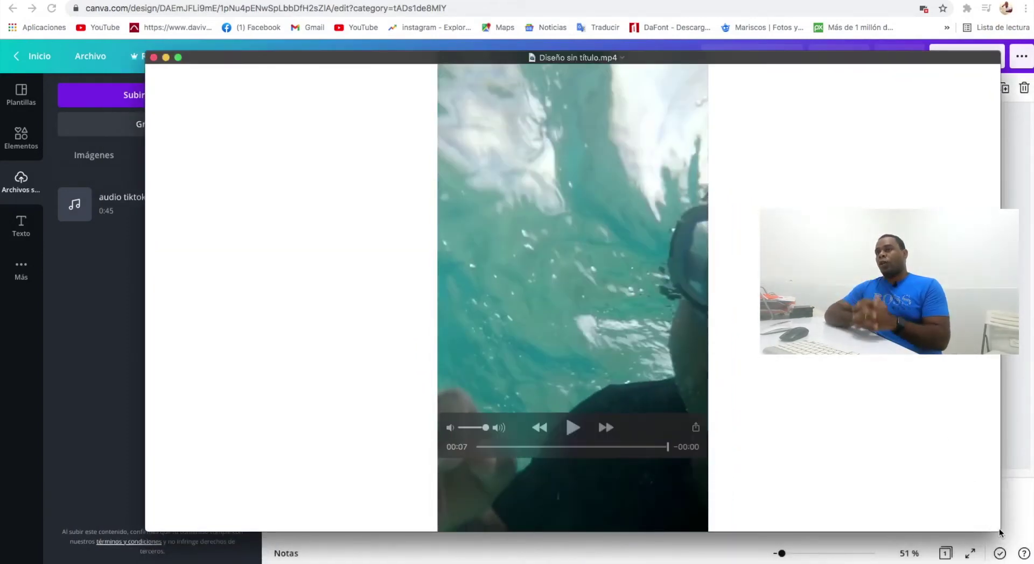
left_click_drag(997, 531, 929, 488)
left_click_drag(713, 64, 727, 93)
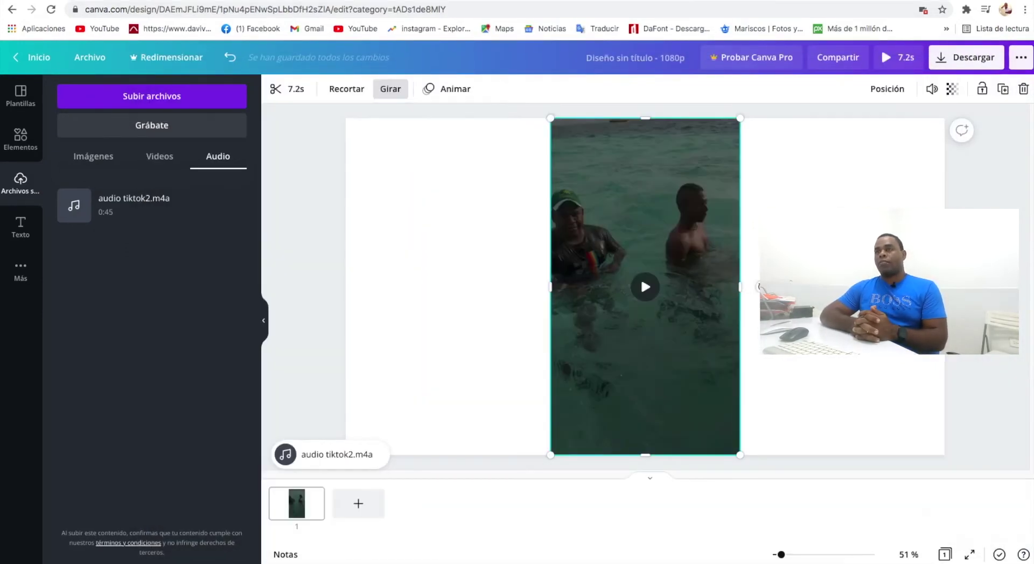
- Rotate the video 90° counterclockwise and enlarge it to cover the whole page
left_click_drag(645, 473, 647, 182)
left_click_drag(814, 381, 943, 457)
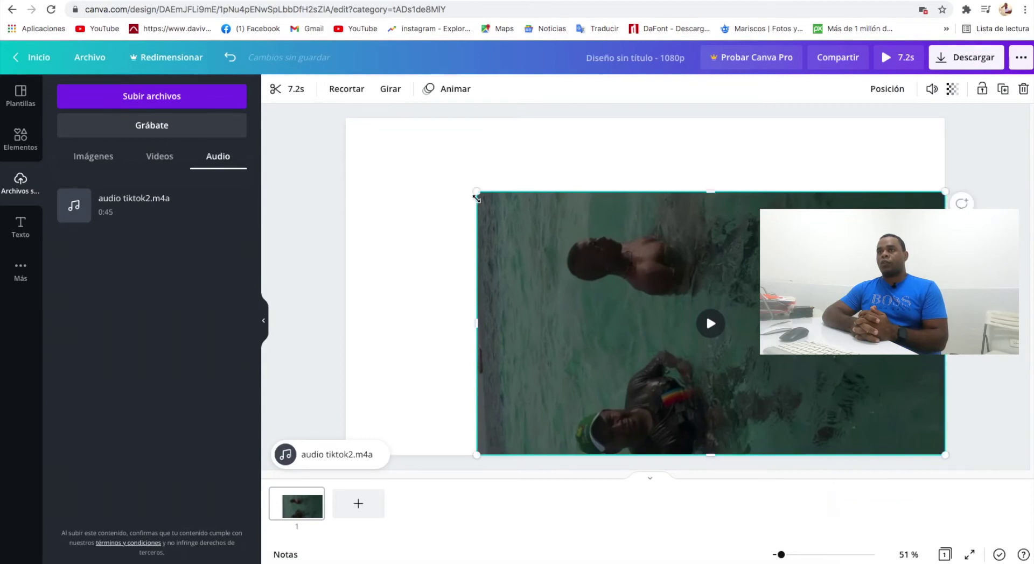
left_click_drag(441, 179, 346, 132)
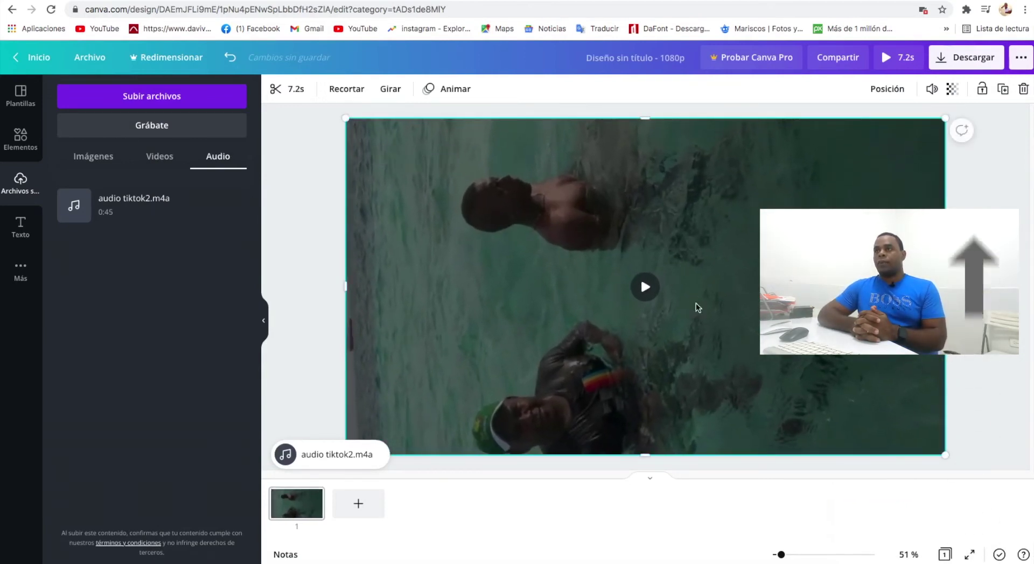
- Download the version with the rotated video as an MP4 and close the download dialog
left_click(970, 61)
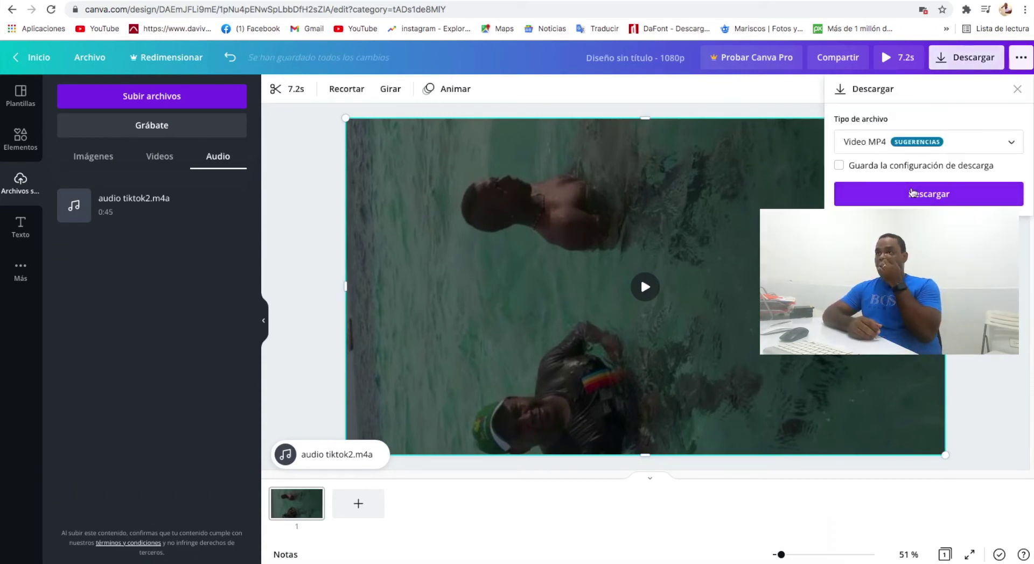
left_click(912, 193)
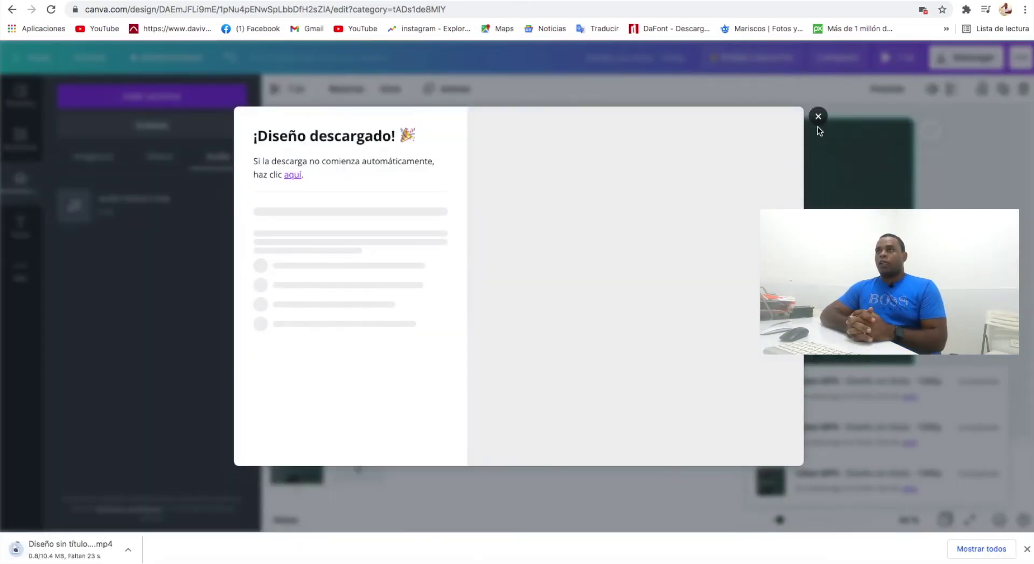
left_click(818, 117)
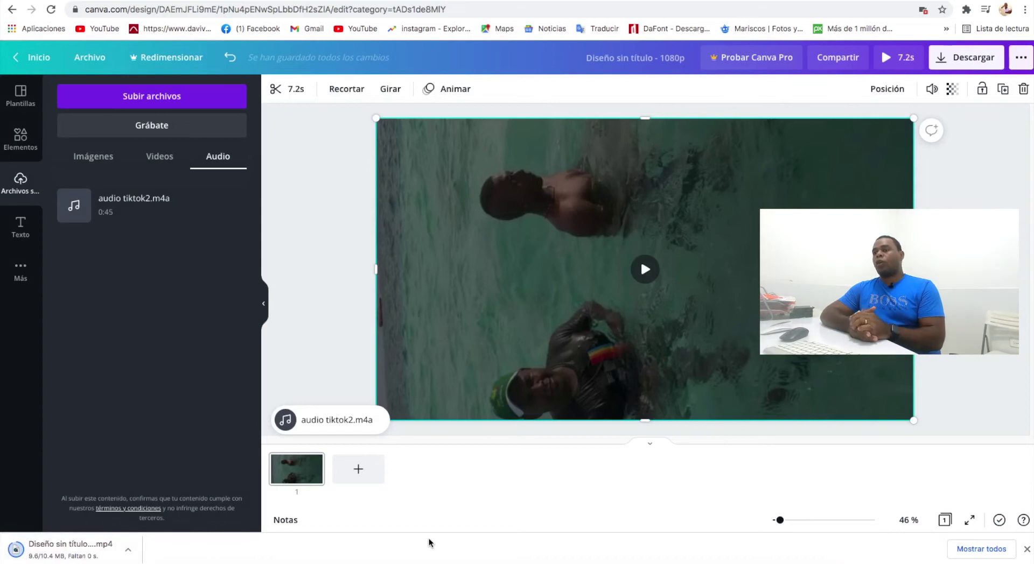
- Open the newly downloaded MP4 of the rotated version and play it
left_click(84, 554)
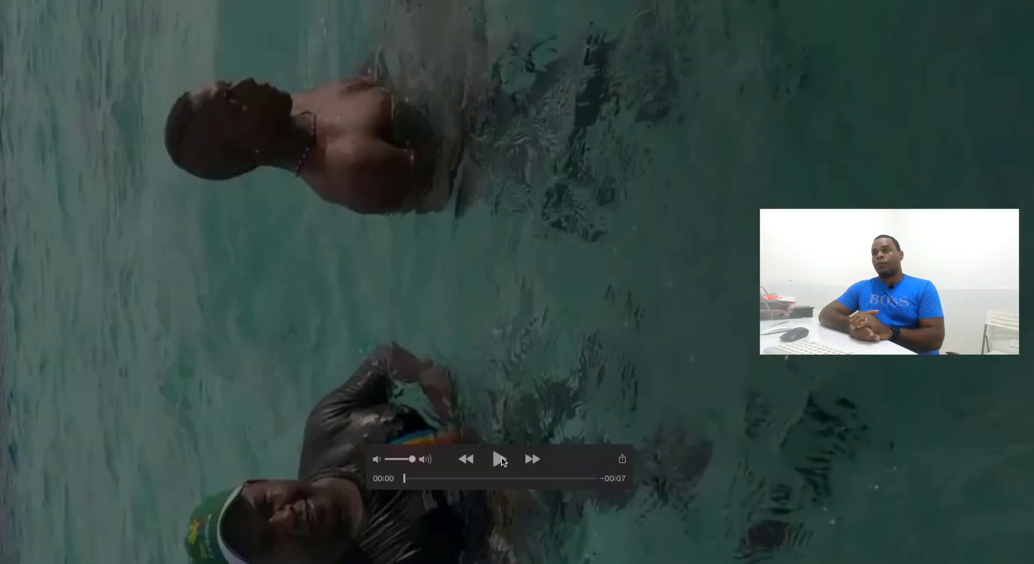
key("ctrl+Up")
left_click(282, 156)
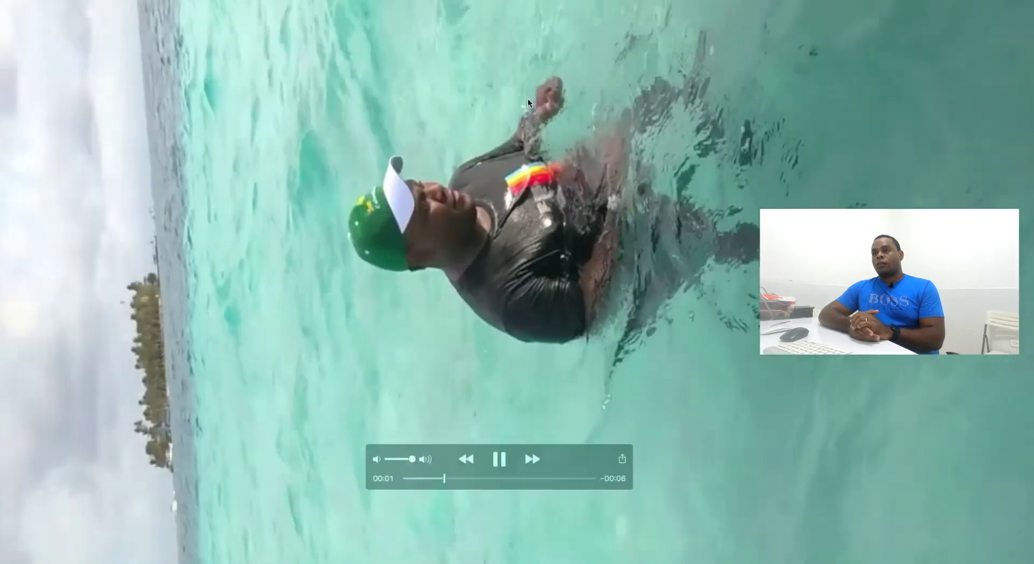
- Leave full screen, rotate the clip 90° to the right in the video player, and play it with the window repositioned
key("Escape")
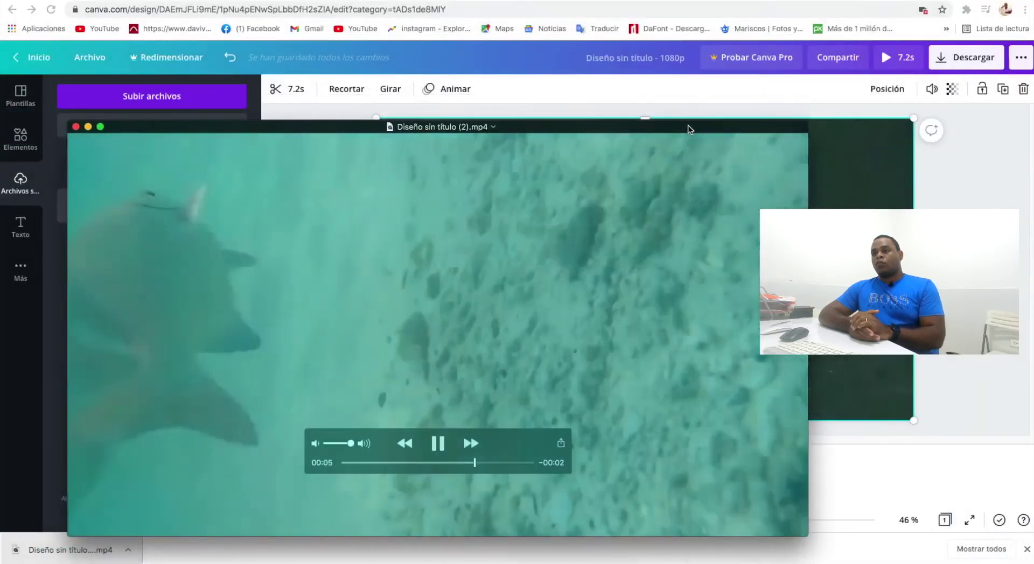
left_click_drag(690, 130, 728, 108)
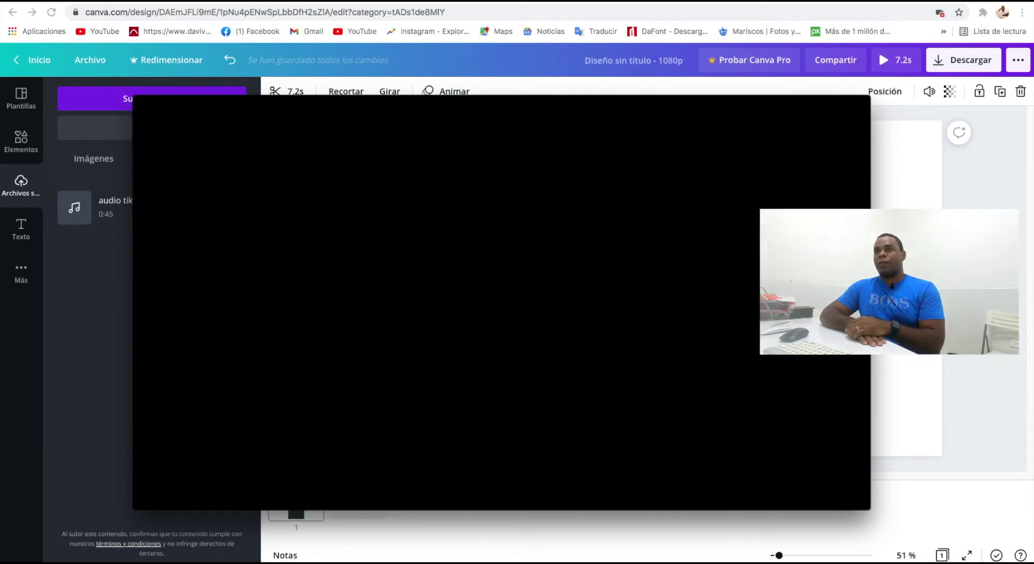
left_click(83, 0)
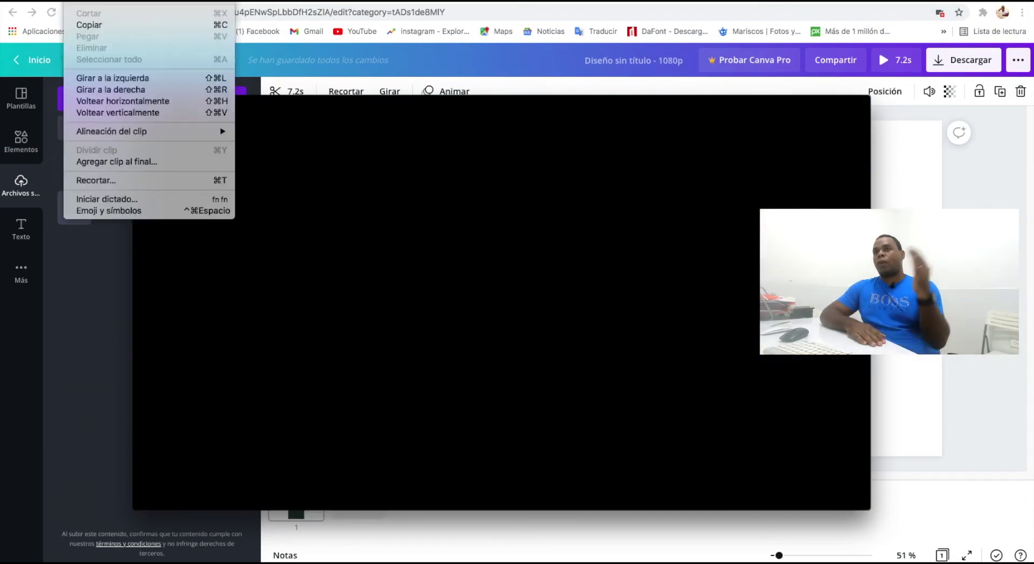
left_click(113, 90)
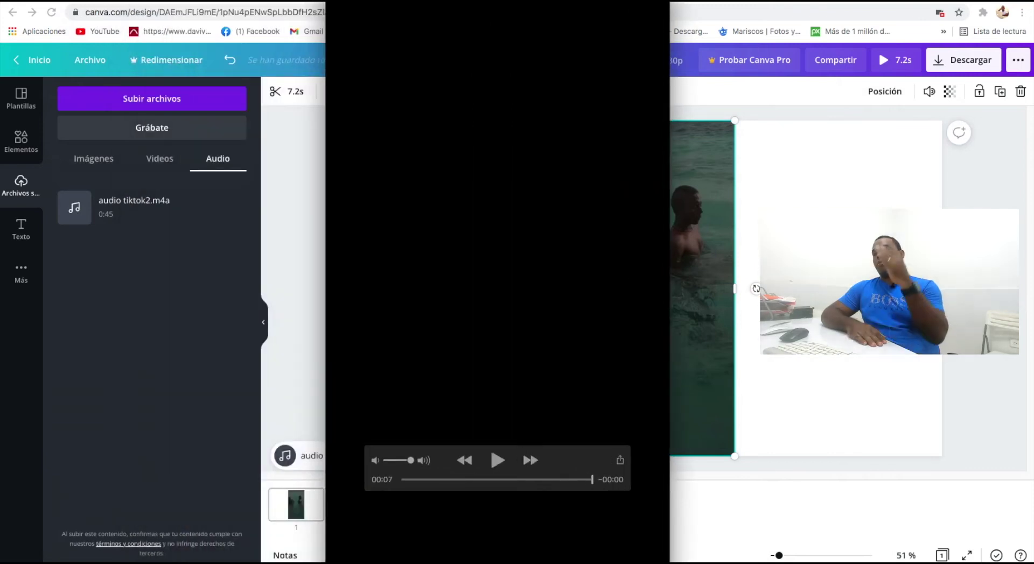
left_click_drag(564, 89, 663, 33)
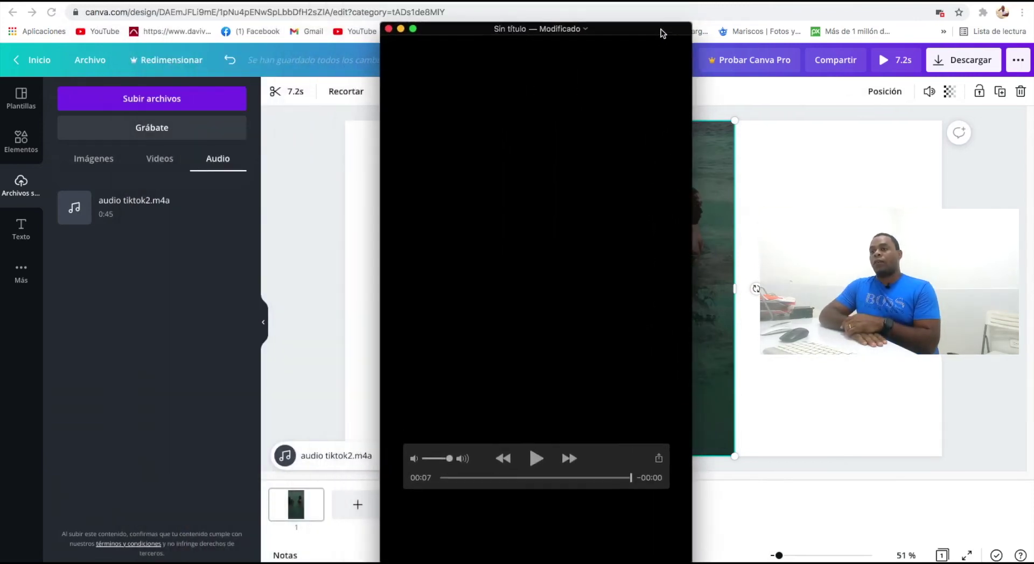
left_click(537, 458)
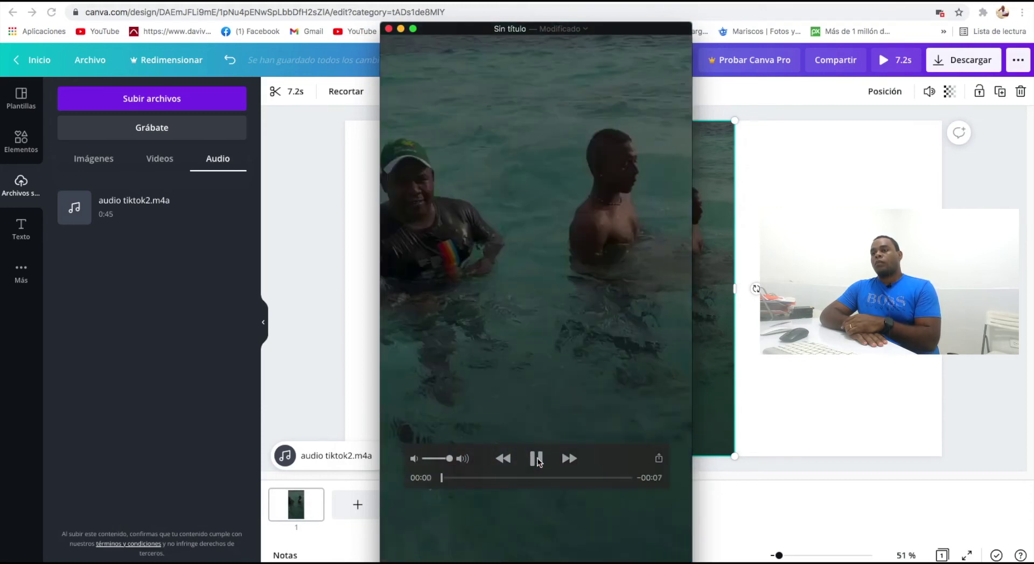
- Close the rotated clip and save it to Escritorio as Nuevo tiktok
left_click(389, 29)
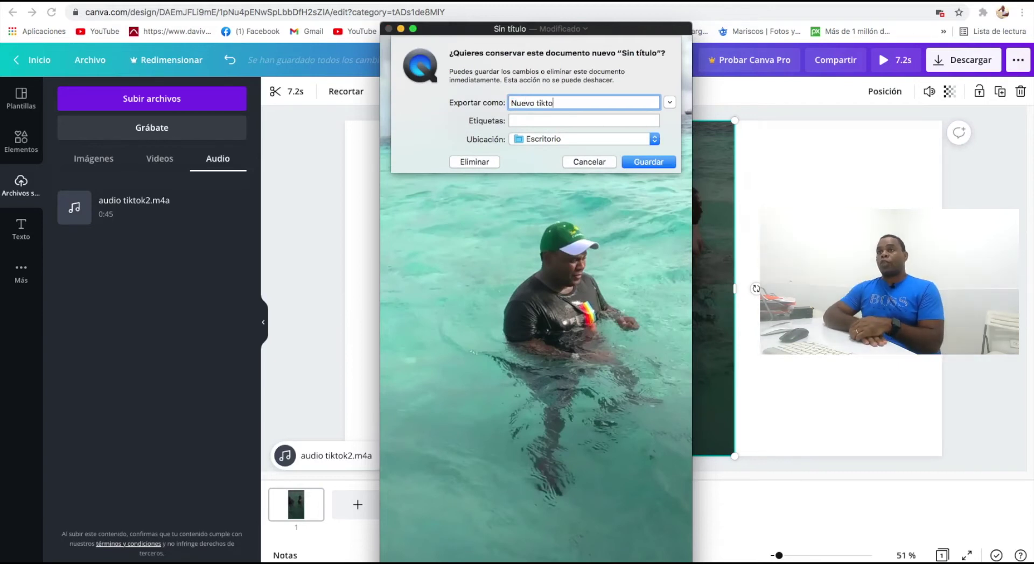
left_click(629, 158)
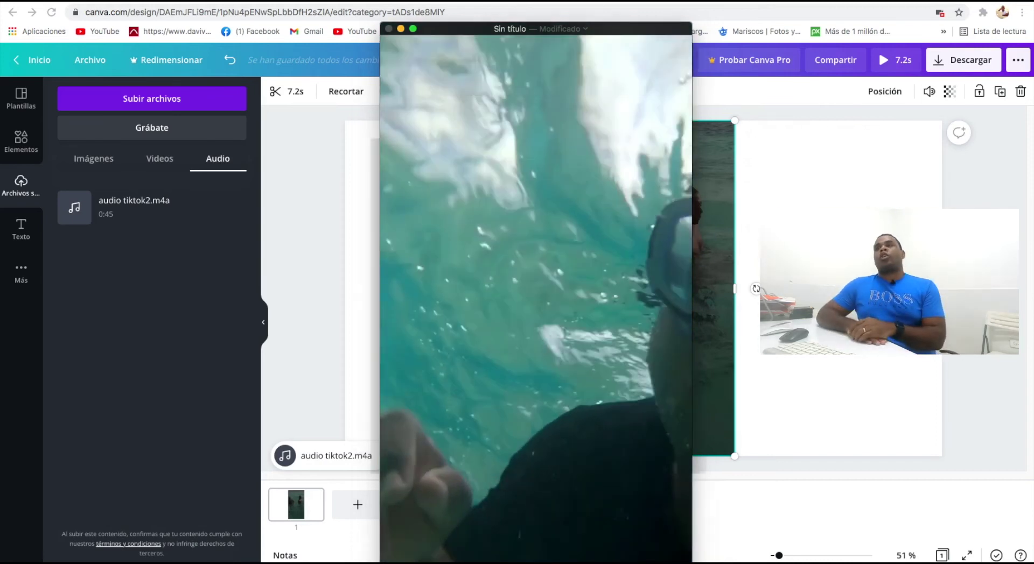
key("super+w")
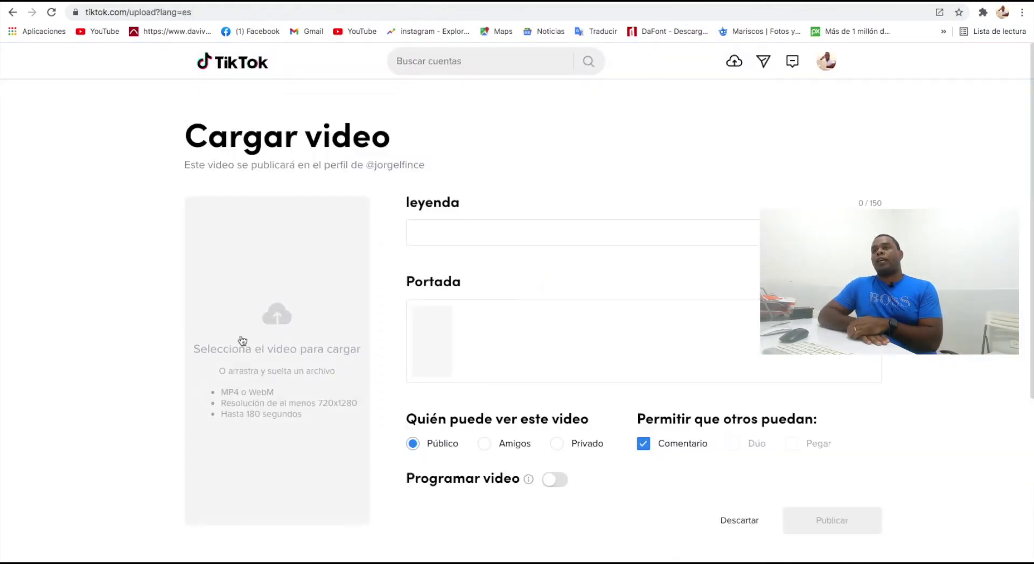
- On TikTok's upload page, load the Nuevo tiktok video from Escritorio and unmute its preview
left_click(275, 319)
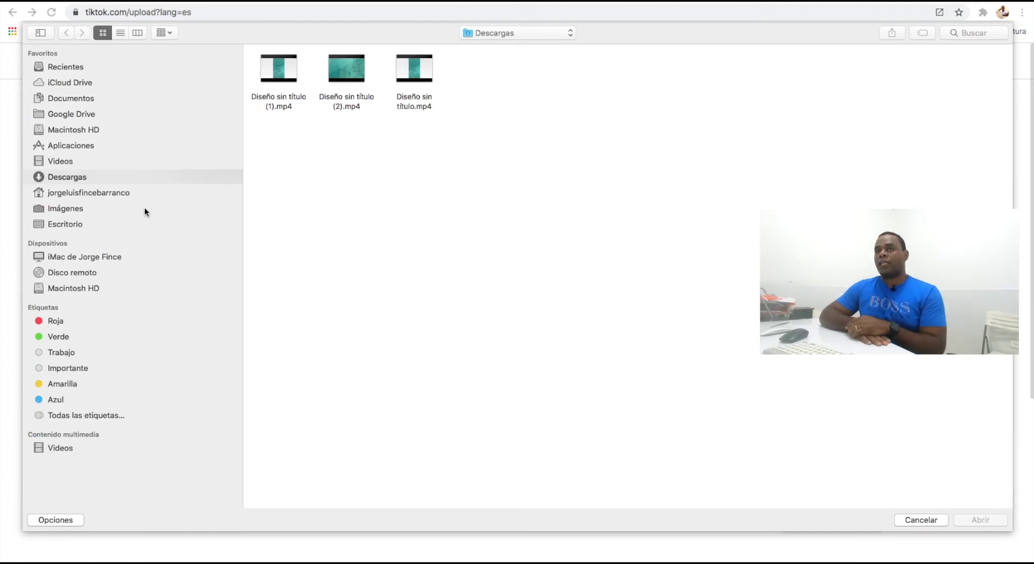
left_click(103, 227)
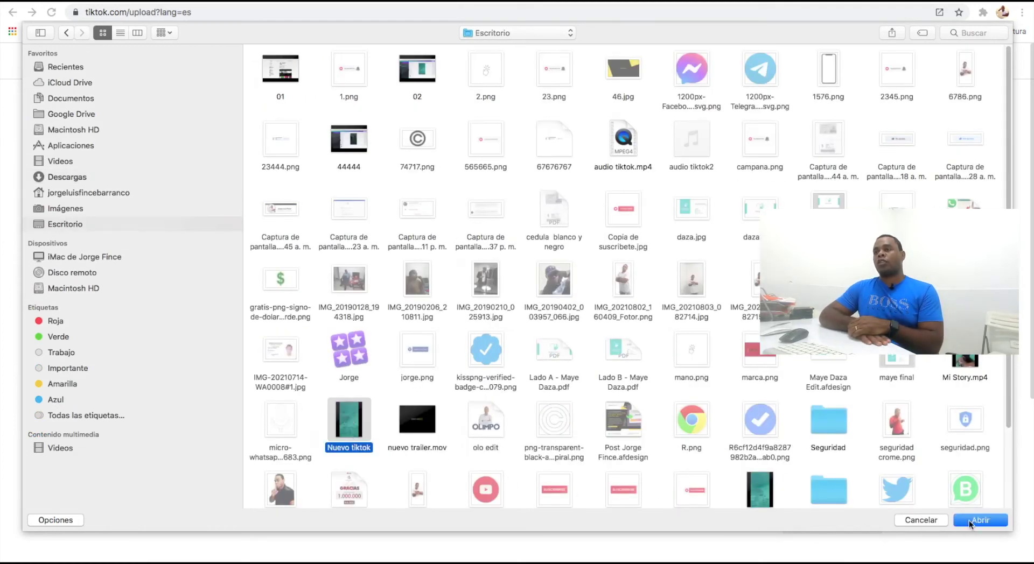
left_click(969, 521)
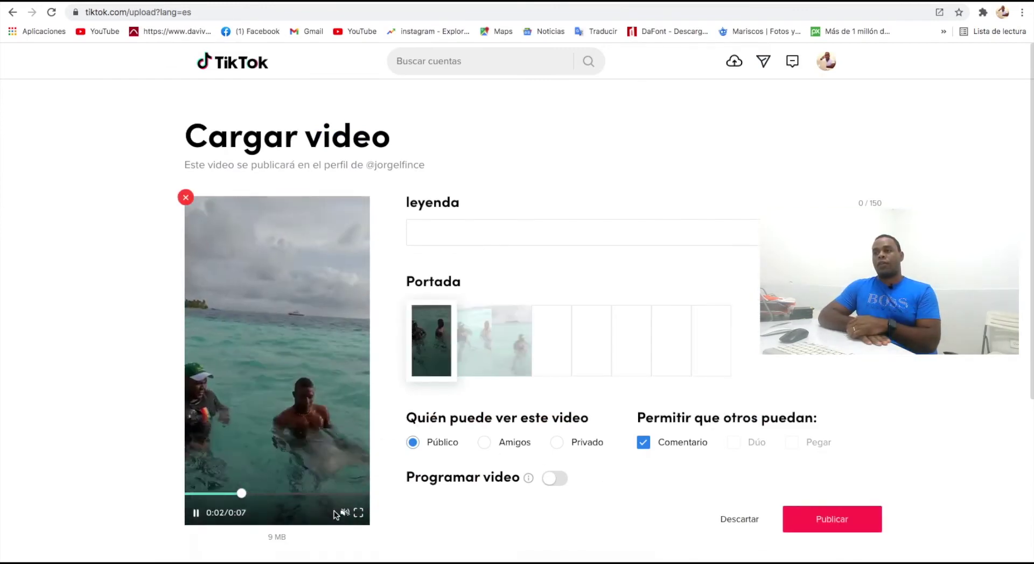
left_click(344, 514)
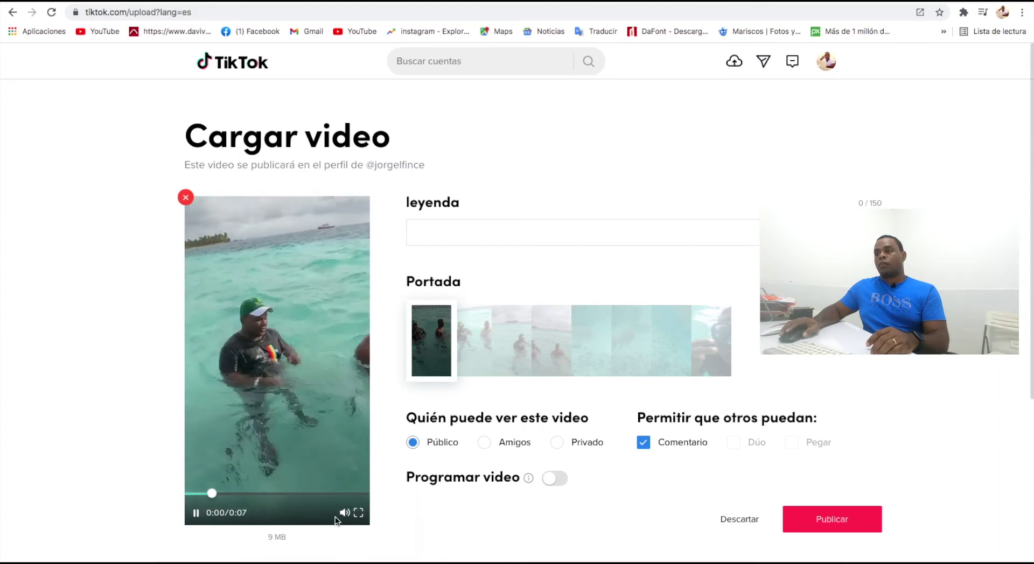
- Enter the caption "Vacaciones" and choose the close-up frame of the snorkeler near the clip's end as the cover
left_click(458, 234)
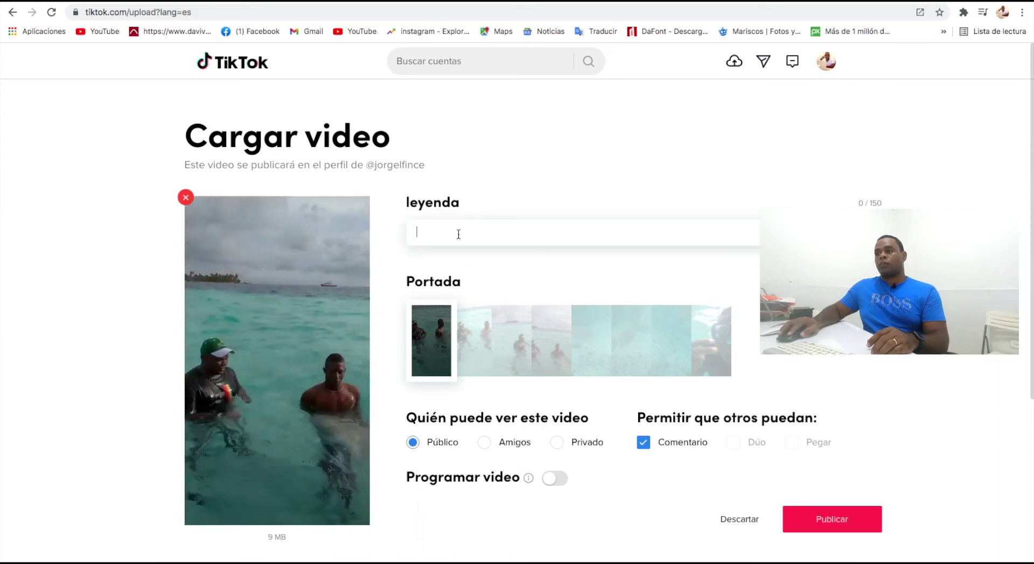
type("Vacacione")
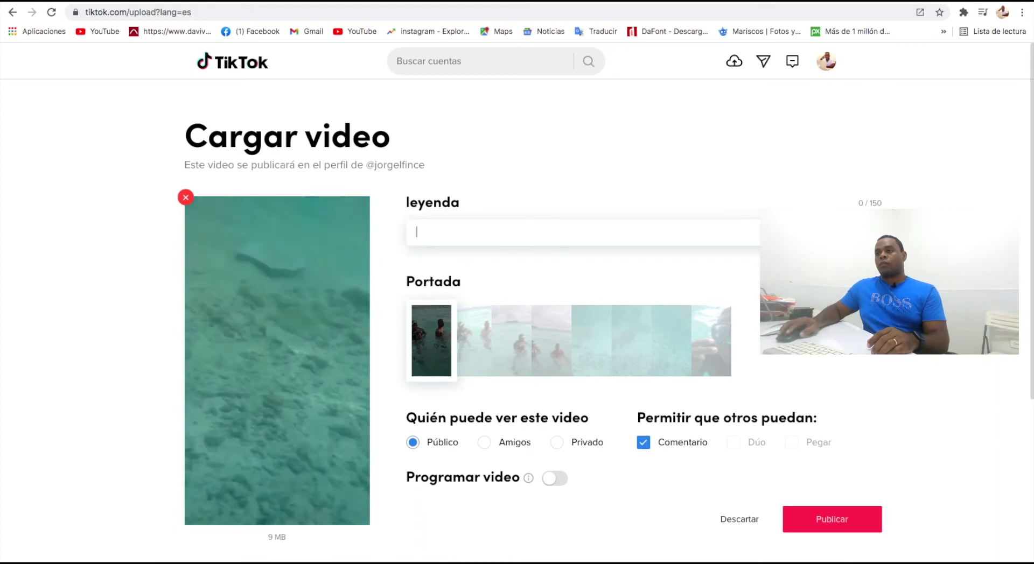
type("s")
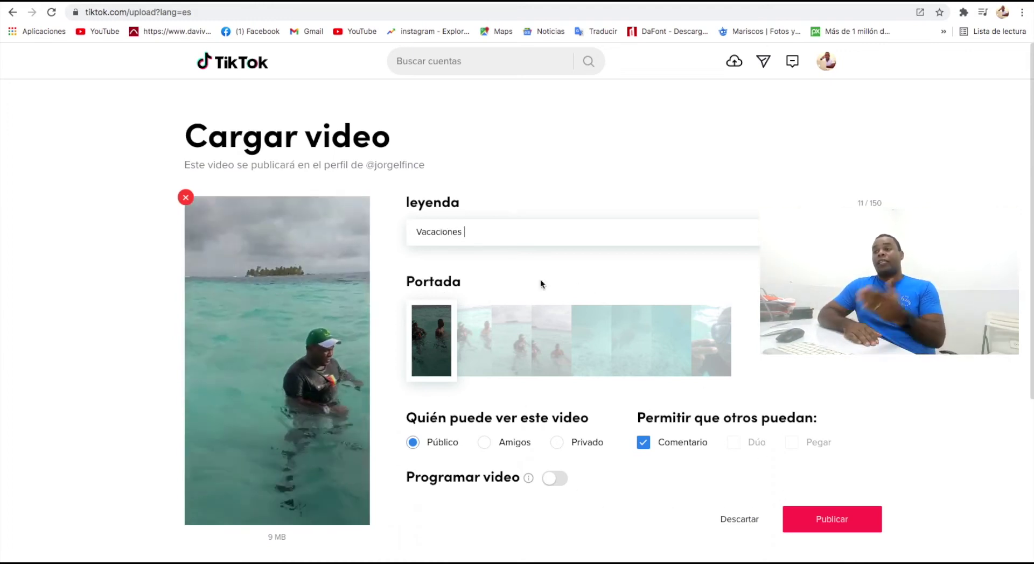
left_click(554, 344)
left_click(669, 349)
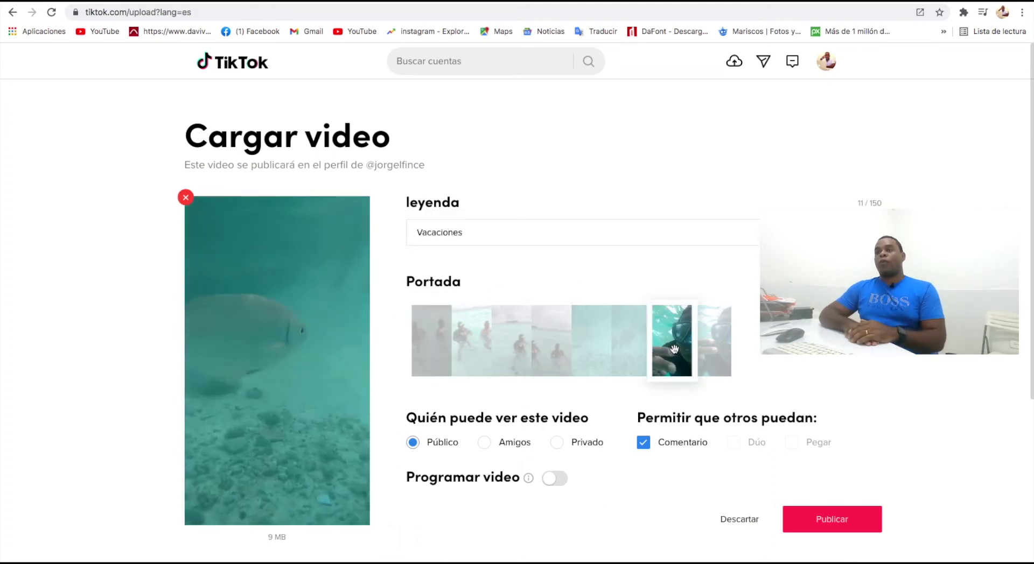
- Publish the video publicly on TikTok and go to the profile page
left_click(811, 511)
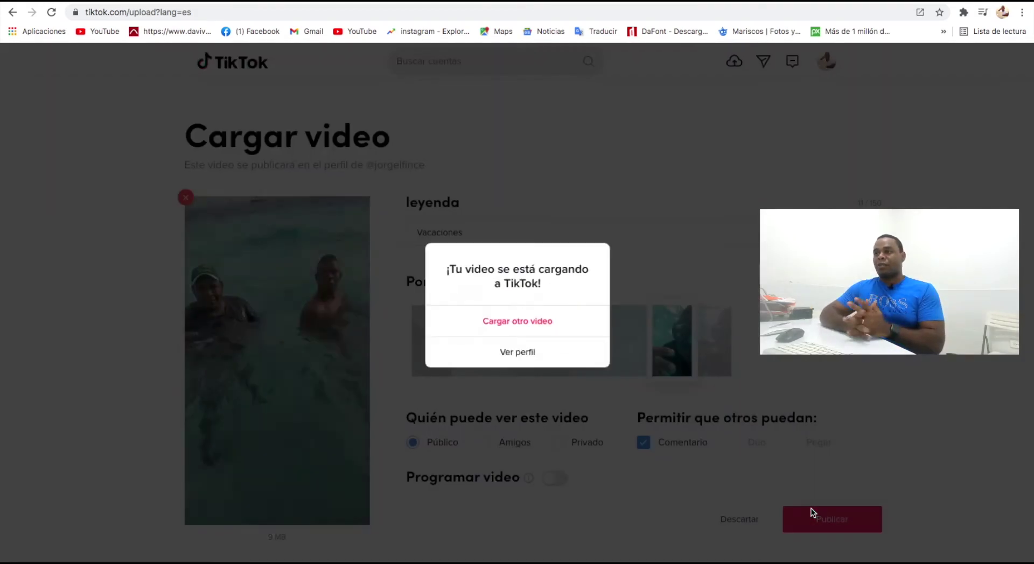
left_click(529, 356)
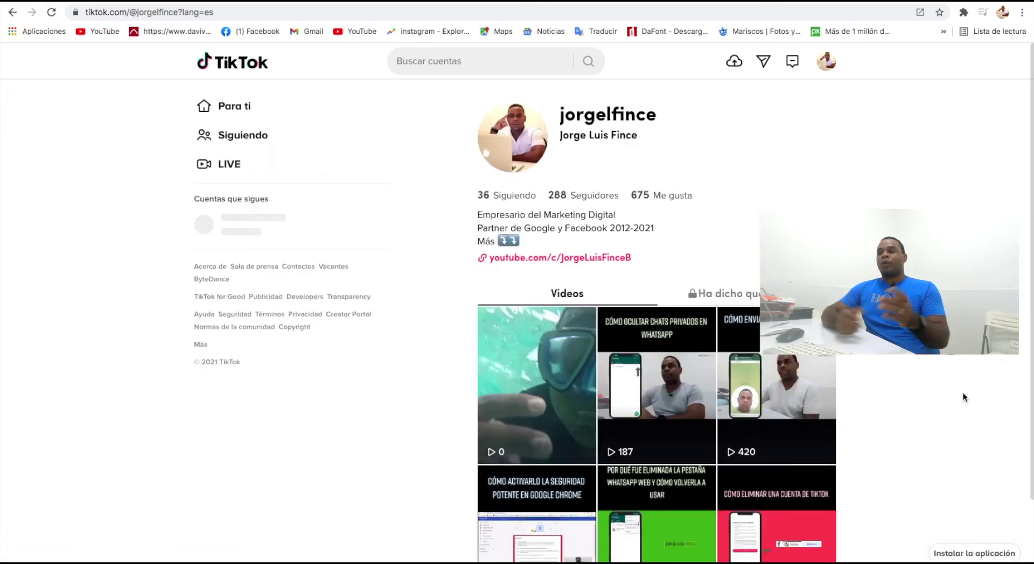
- Play the newly published Vacaciones video with the sound turned on, and return to the profile
left_click(567, 385)
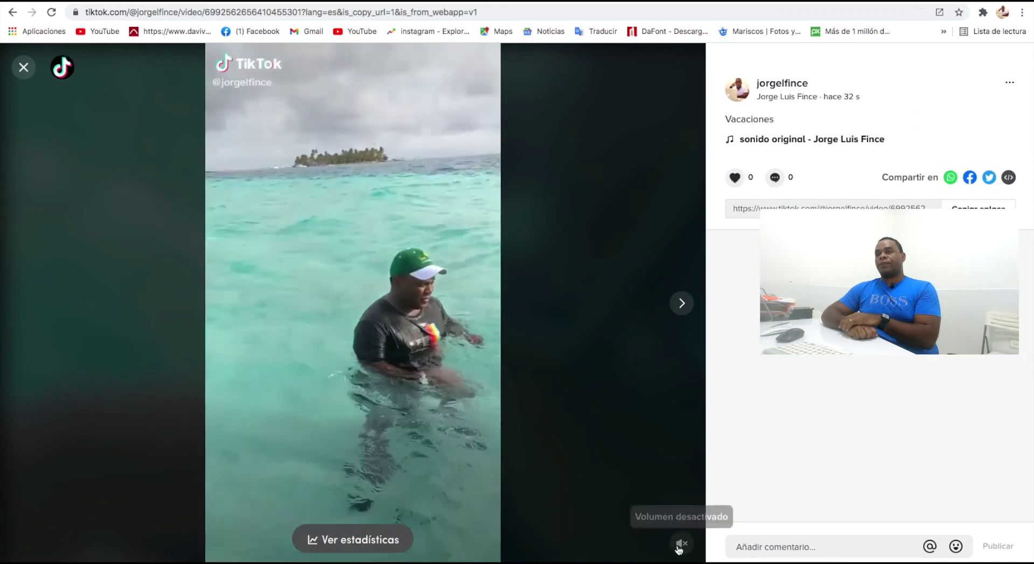
left_click(682, 543)
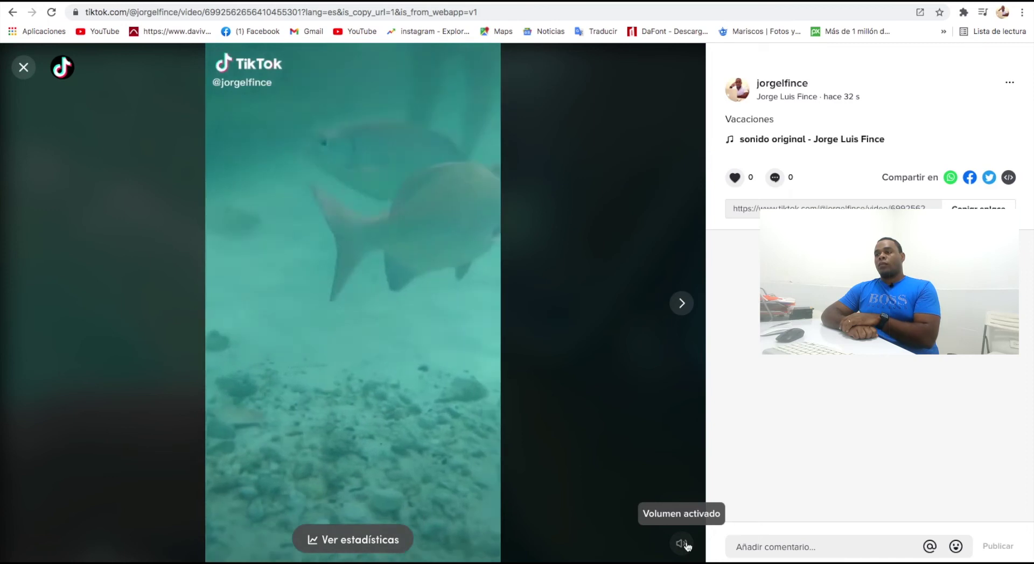
left_click(23, 66)
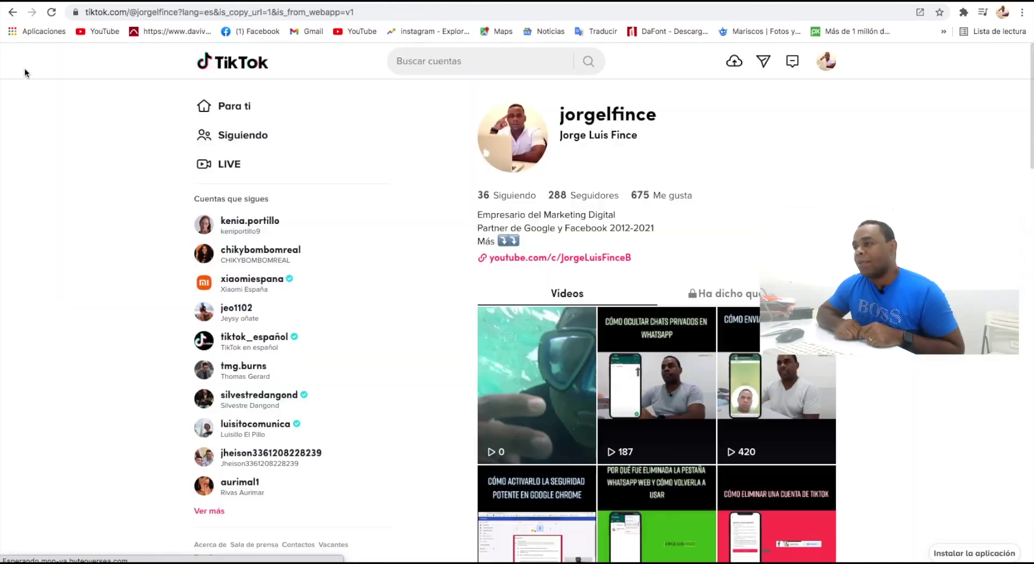